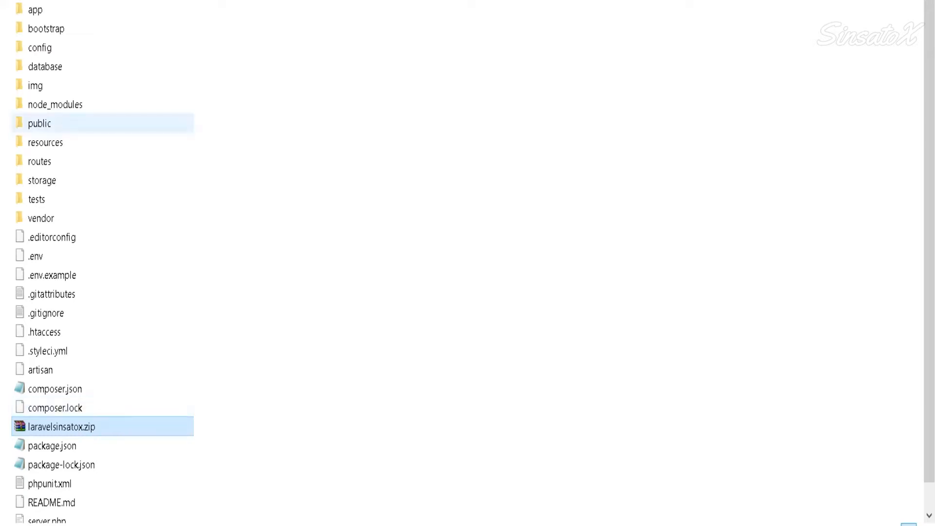
# Compress all contents of the public folder into a ZIP archive named public.zip using the Best compression method.
pyautogui.doubleClick(39, 123)
pyautogui.moveTo(108, 230); pyautogui.dragTo(60, 10)
pyautogui.rightClick(69, 58)
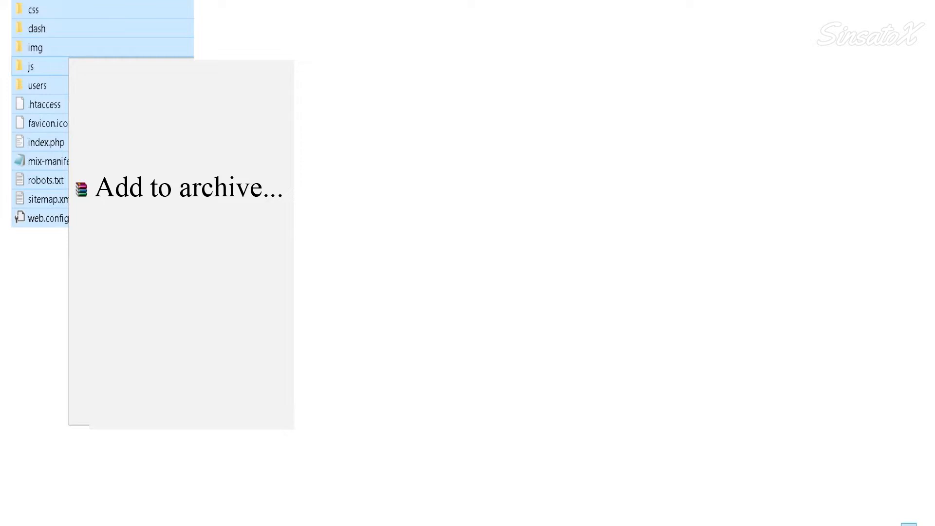
pyautogui.click(188, 189)
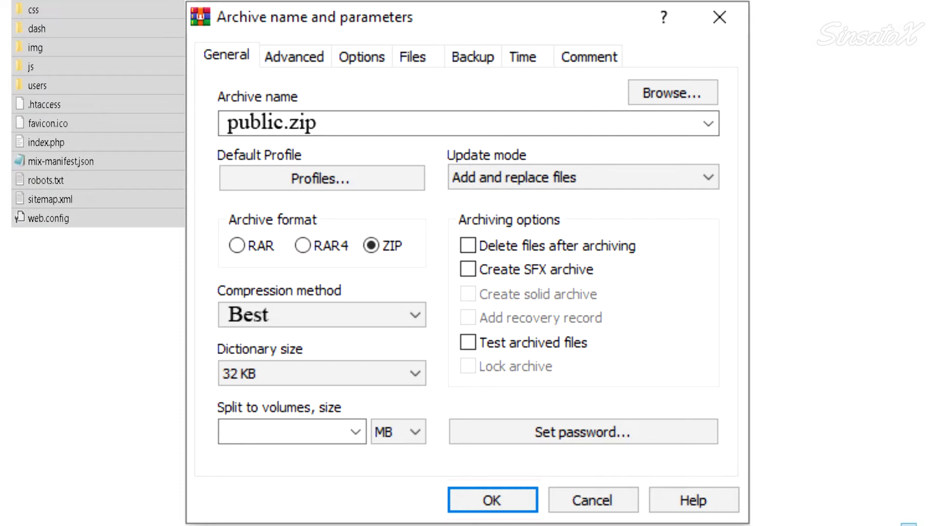
pyautogui.press('Return')
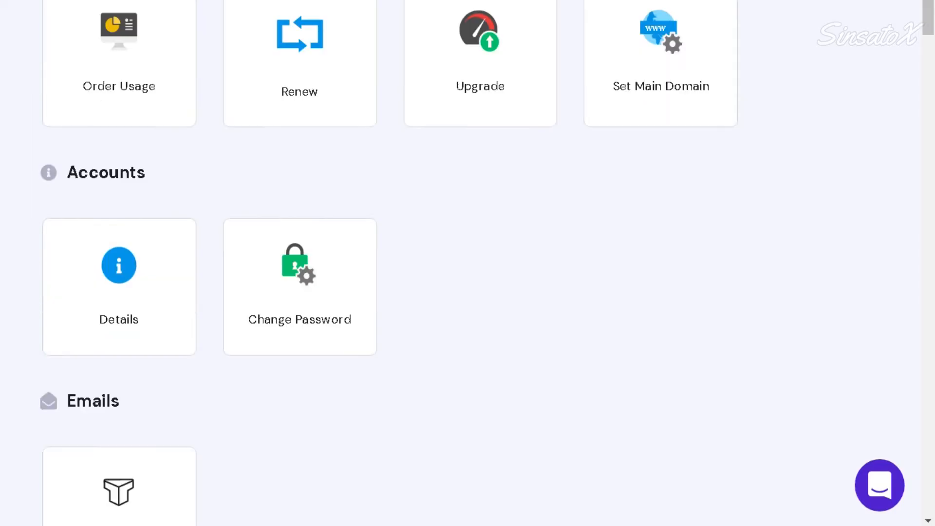
# Switch to the web hosting control panel and open its standard File Manager, not the beta version.
pyautogui.scroll(-6, 468, 263)
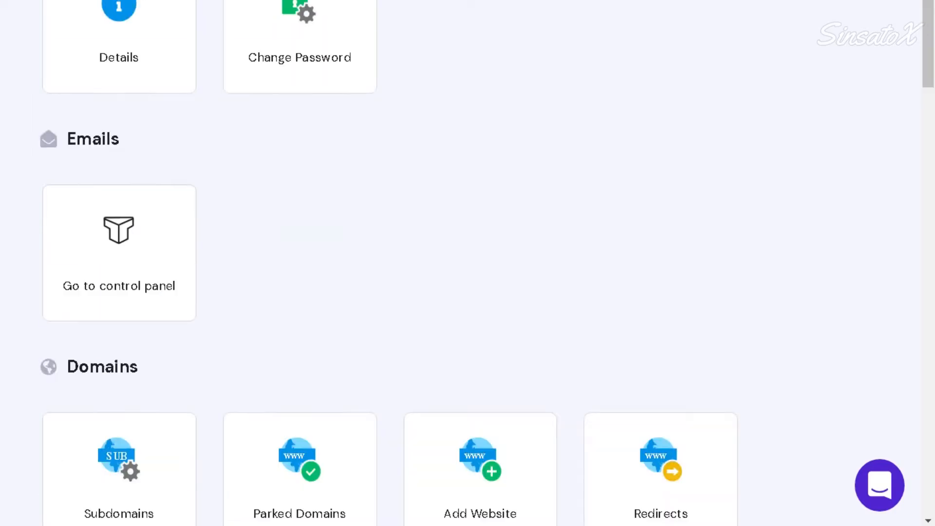
pyautogui.scroll(-15, 468, 263)
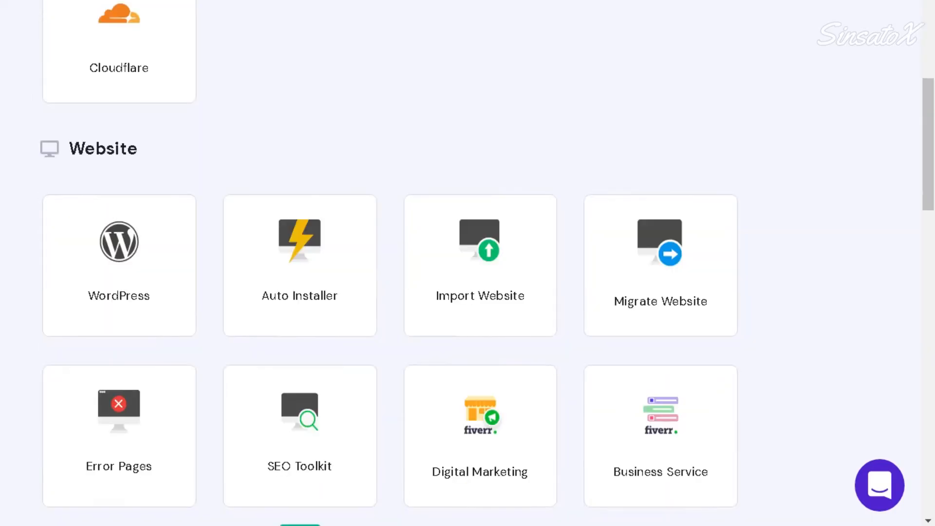
pyautogui.scroll(-2, 468, 263)
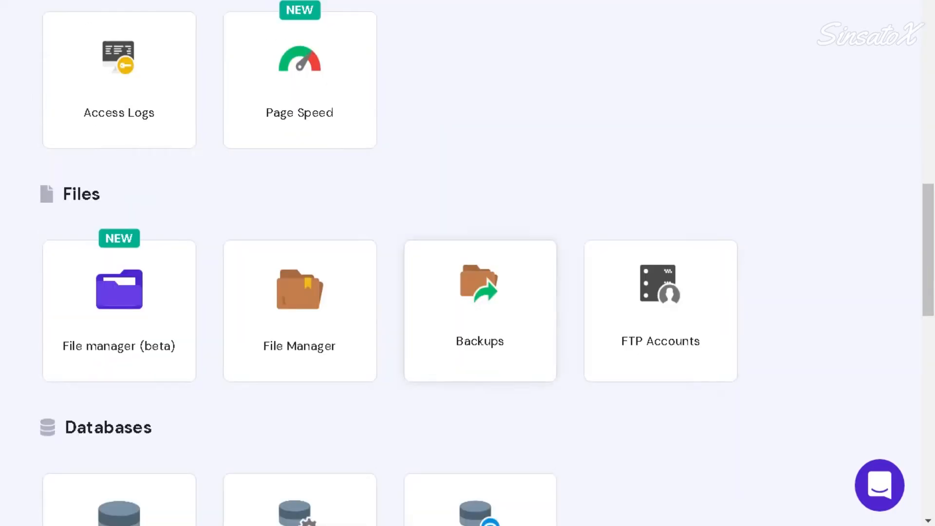
pyautogui.click(300, 312)
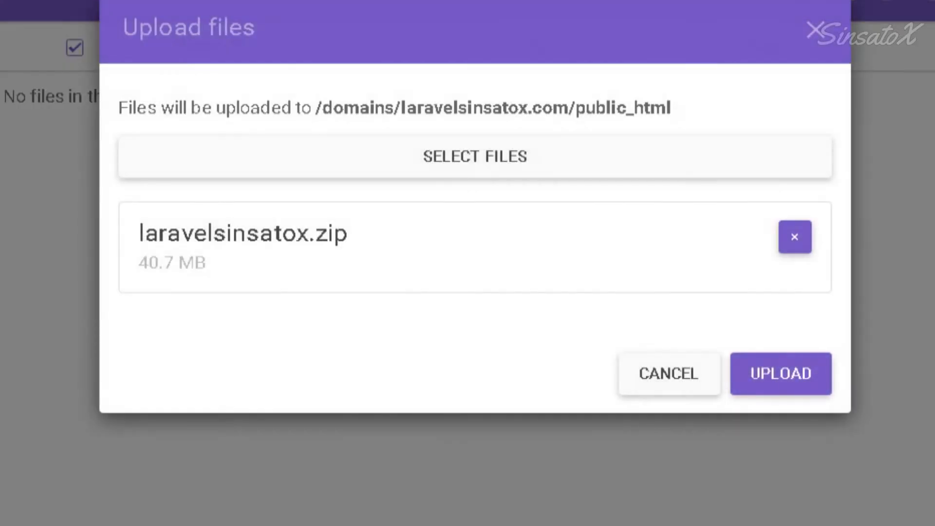
# Upload laravelsinsatox.zip and public.zip to /domains/laravelsinsatox.com/public_html.
pyautogui.click(780, 374)
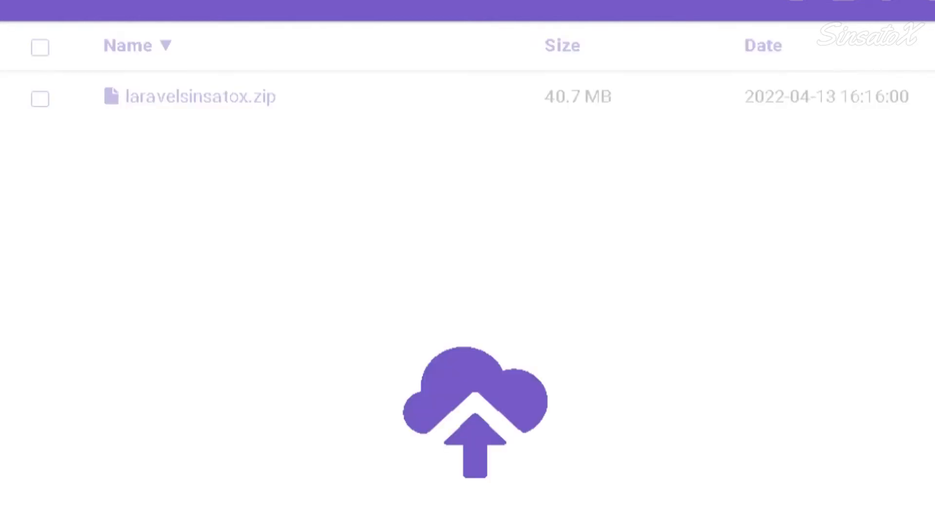
pyautogui.moveTo(475, 292); pyautogui.dragTo(475, 292)
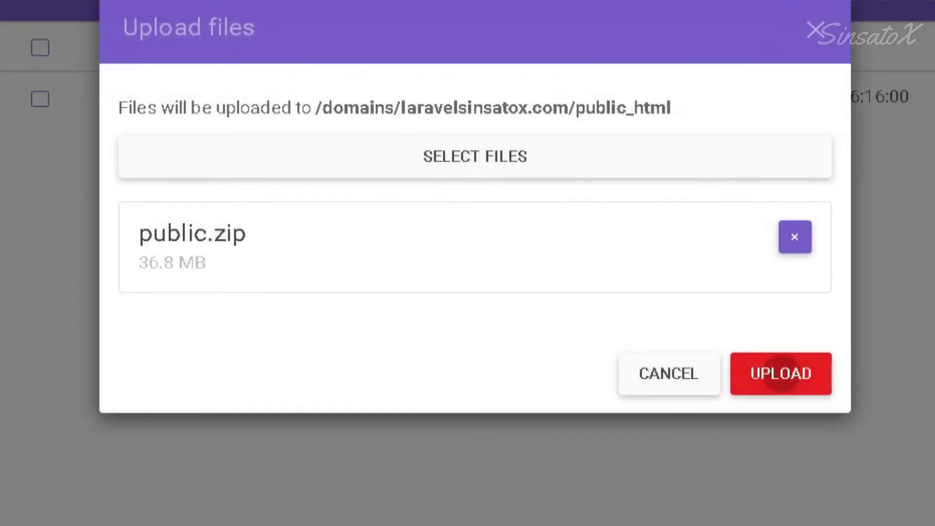
pyautogui.click(781, 373)
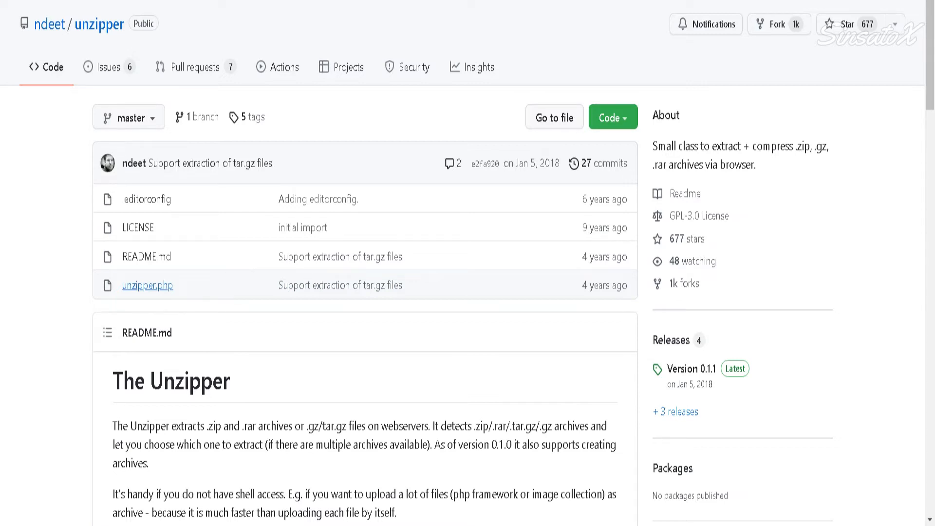
# Download the ndeet/unzipper repository from GitHub and upload its unzipper.php to /domains/laravelsinsatox.com/public_html.
pyautogui.click(614, 118)
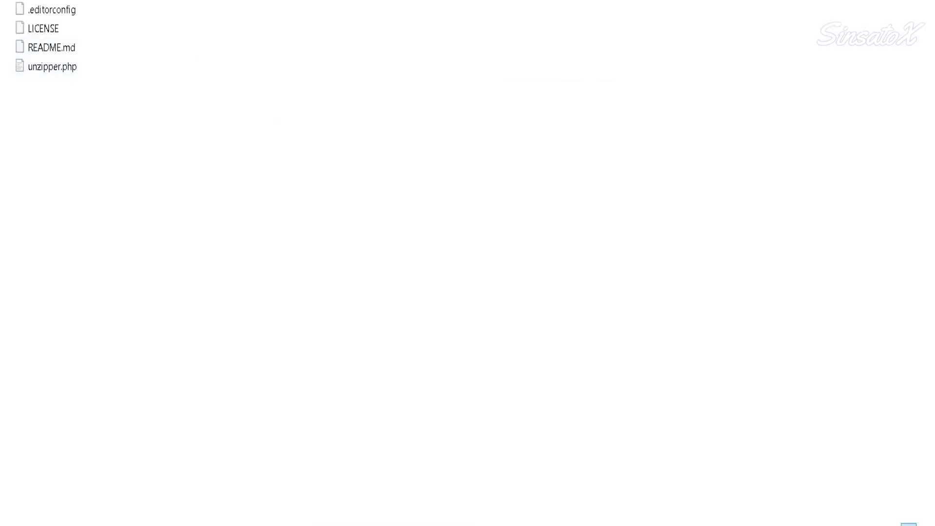
pyautogui.click(102, 67)
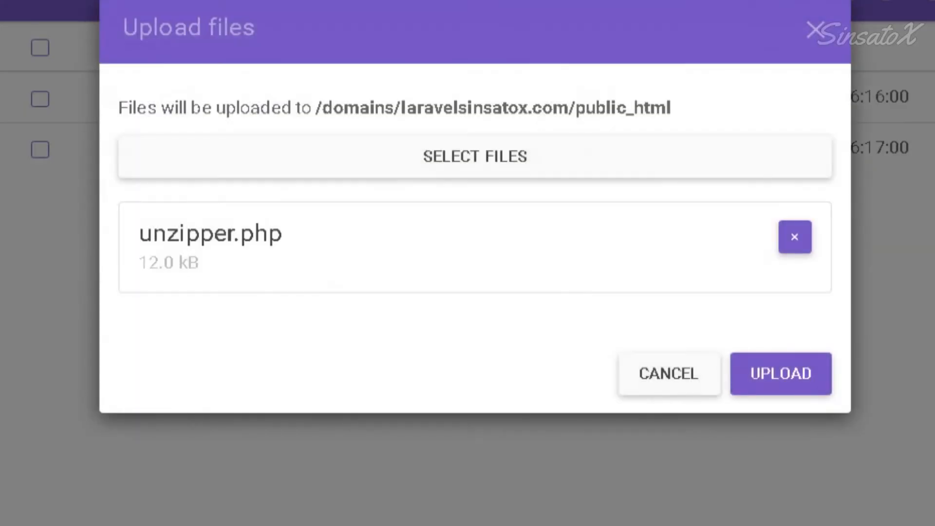
pyautogui.click(781, 373)
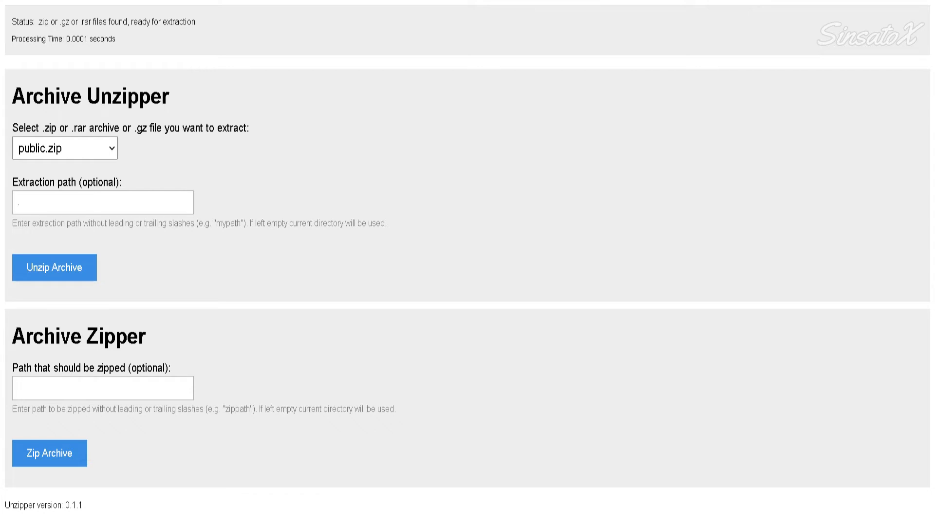
# With Archive Unzipper, extract public.zip into the current directory and laravelsinsatox.zip into the path laravelwebsite.
pyautogui.click(21, 202)
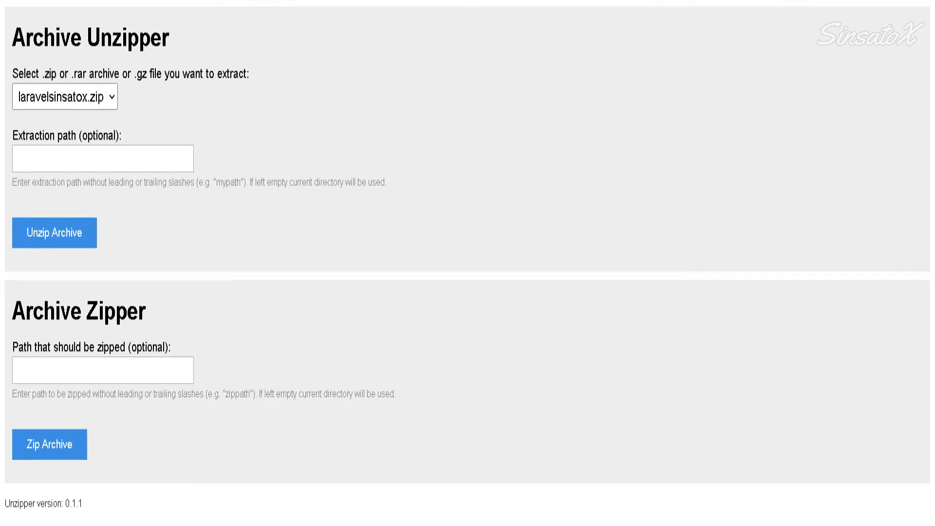
pyautogui.click(103, 158)
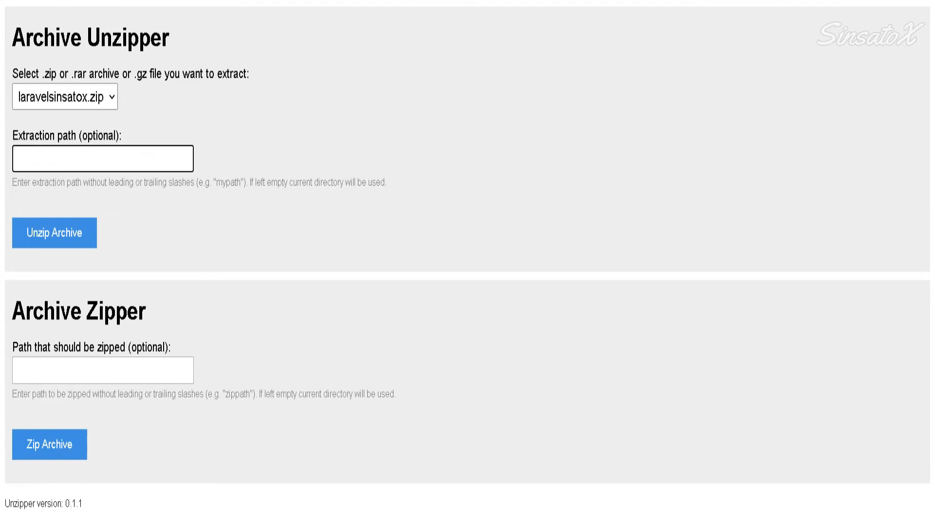
pyautogui.write('laravelwebsite')
pyautogui.press('Return')
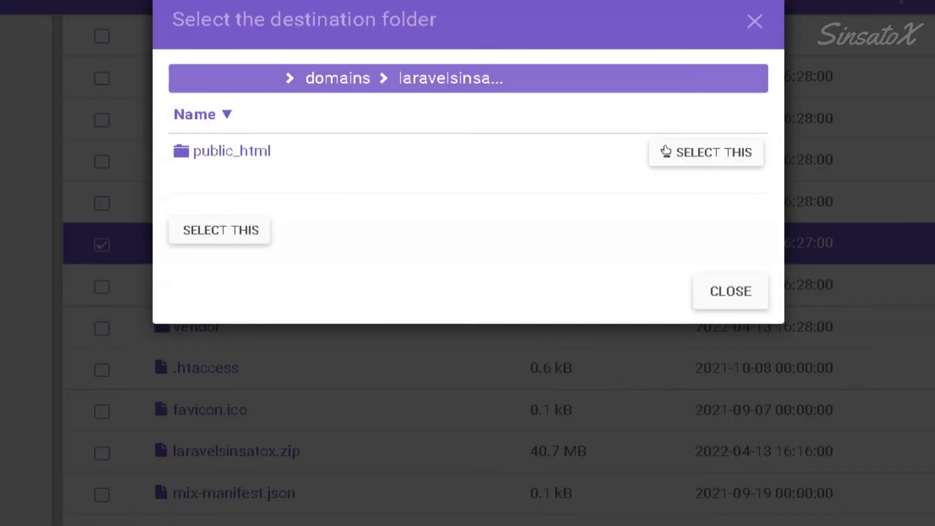
# Move the laravelwebsite folder out of public_html to /domains/laravelsinsatox.com.
pyautogui.click(220, 230)
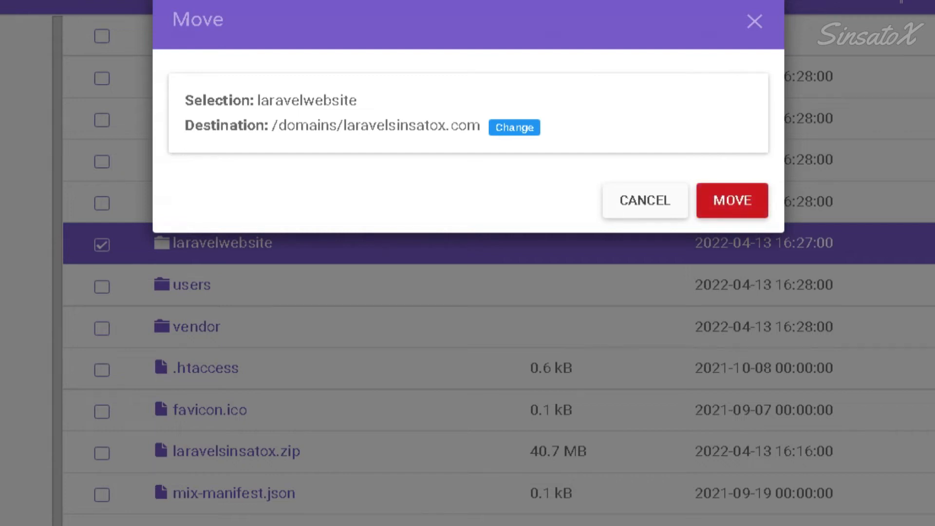
pyautogui.click(733, 201)
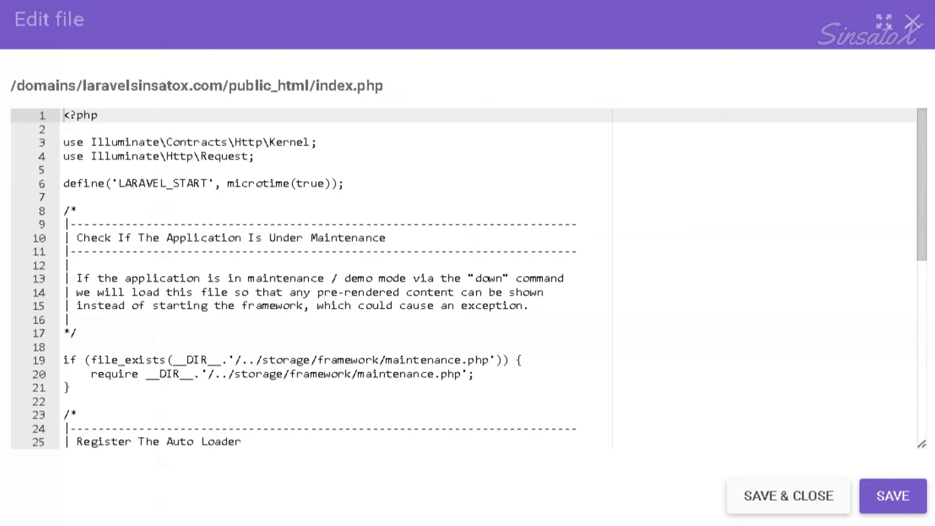
# In public_html/index.php, change the autoloader require path to '/../laravelwebsite/vendor/autoload.php'.
pyautogui.click(284, 292)
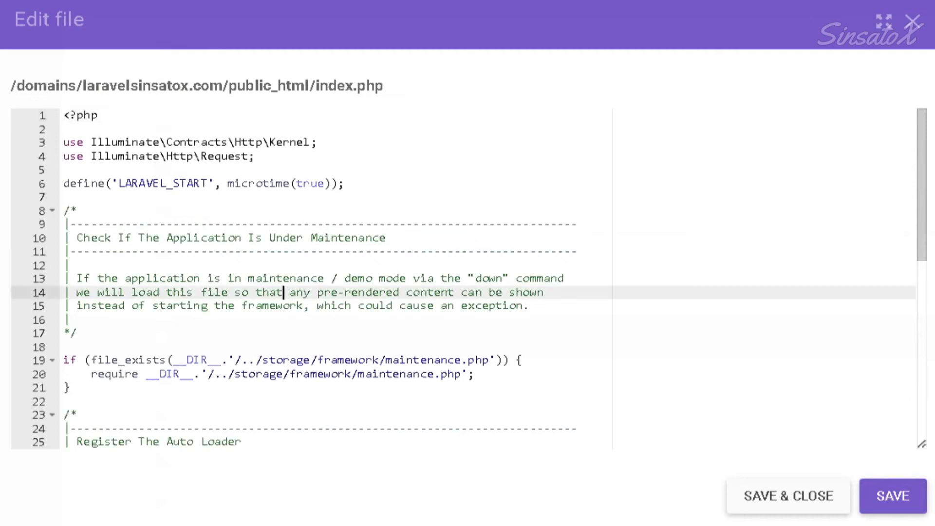
pyautogui.click(77, 211)
pyautogui.scroll(-3, 464, 278)
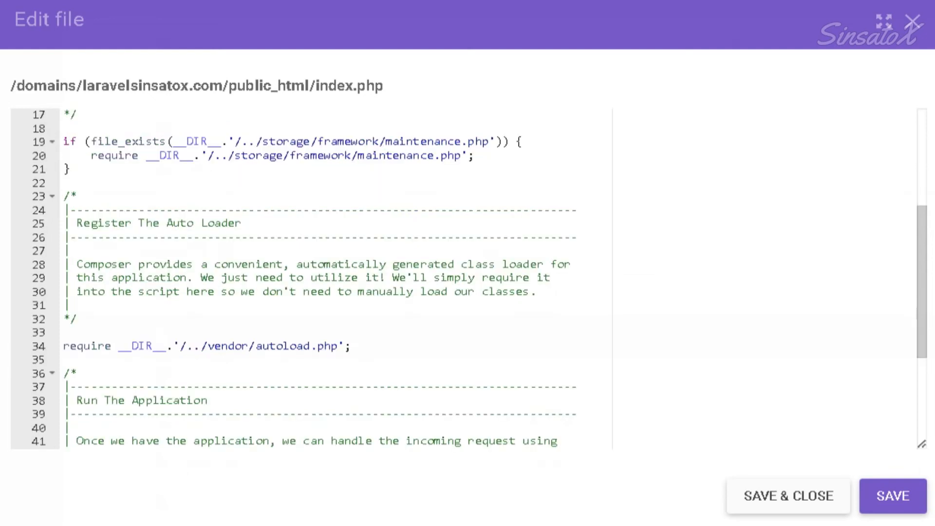
pyautogui.click(201, 347)
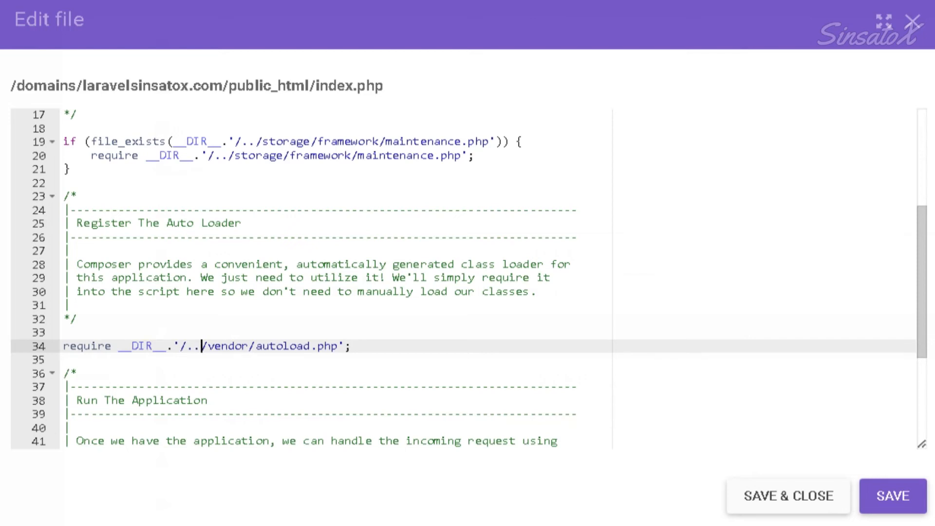
pyautogui.write('/larav')
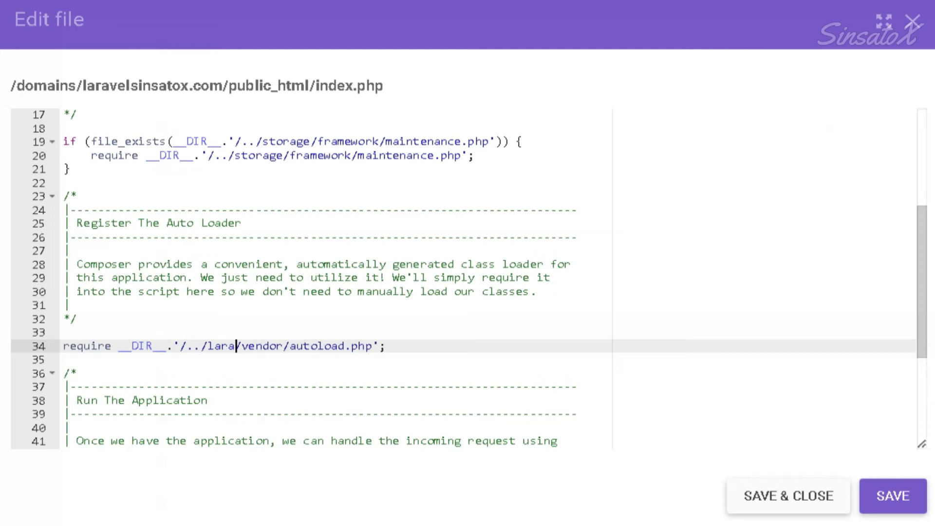
pyautogui.write('elwe')
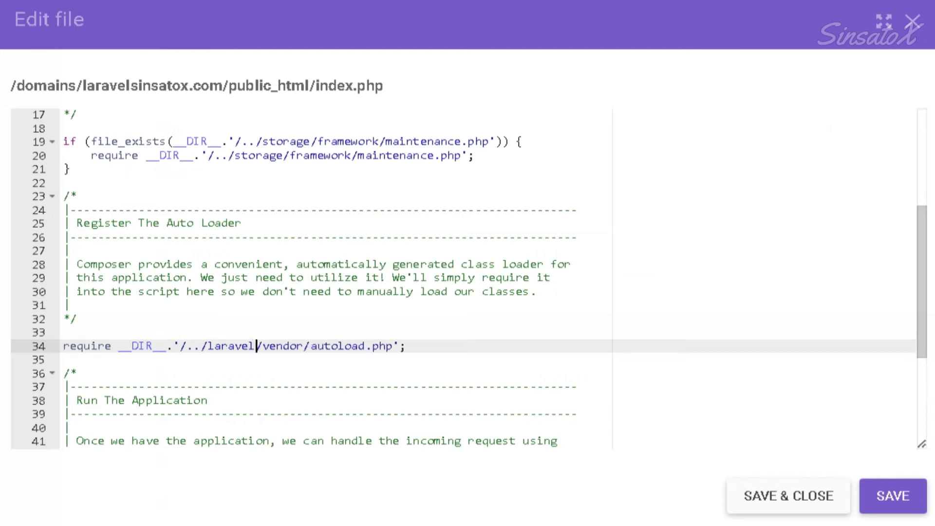
pyautogui.write('bsite')
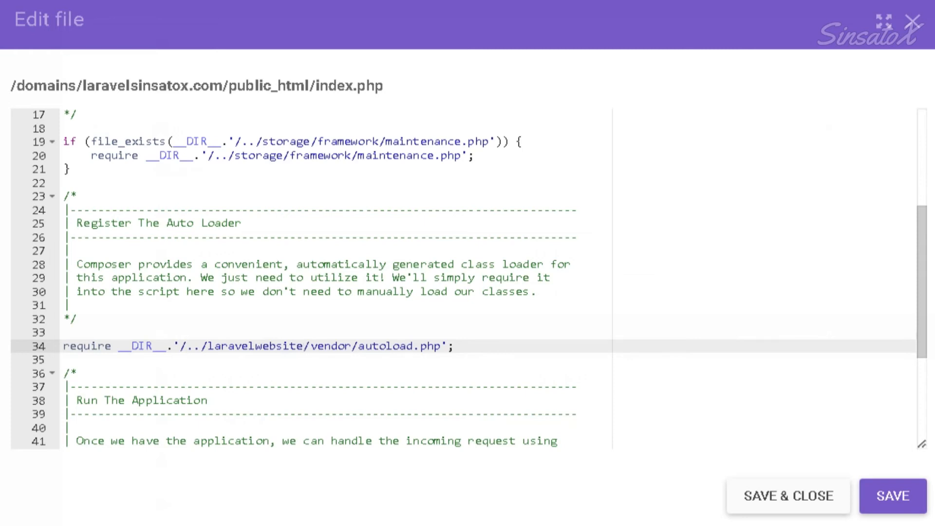
# Change the $app require_once path in index.php to '/../laravelwebsite/bootstrap/app.php' and save the file.
pyautogui.scroll(-3, 463, 278)
pyautogui.scroll(-3, 463, 277)
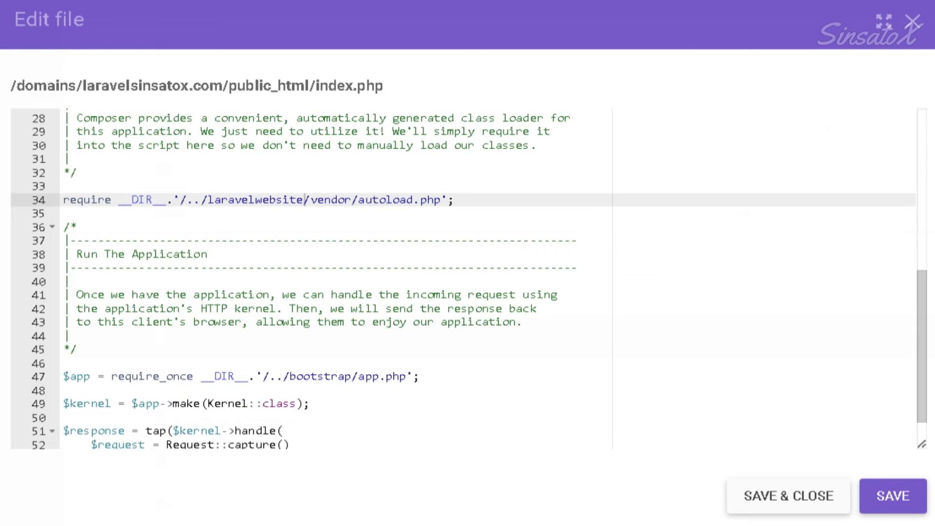
pyautogui.click(283, 376)
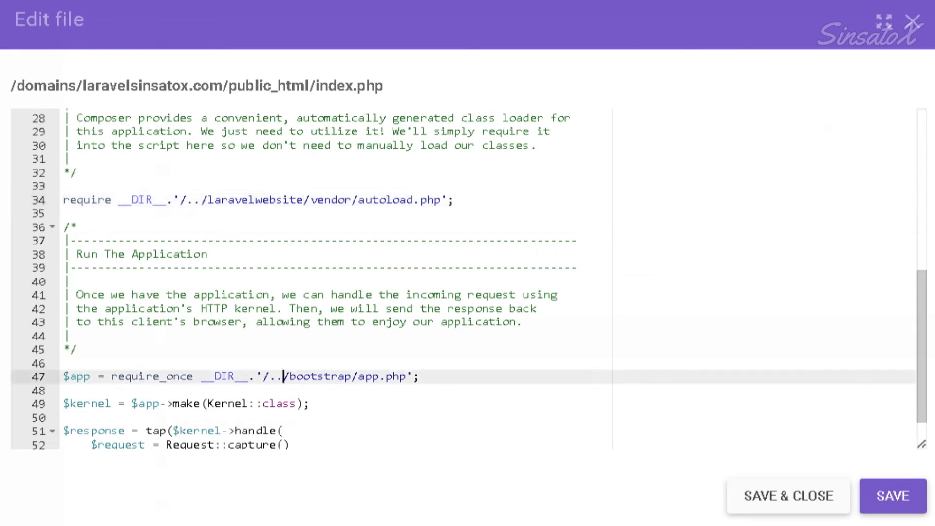
pyautogui.write('/lara')
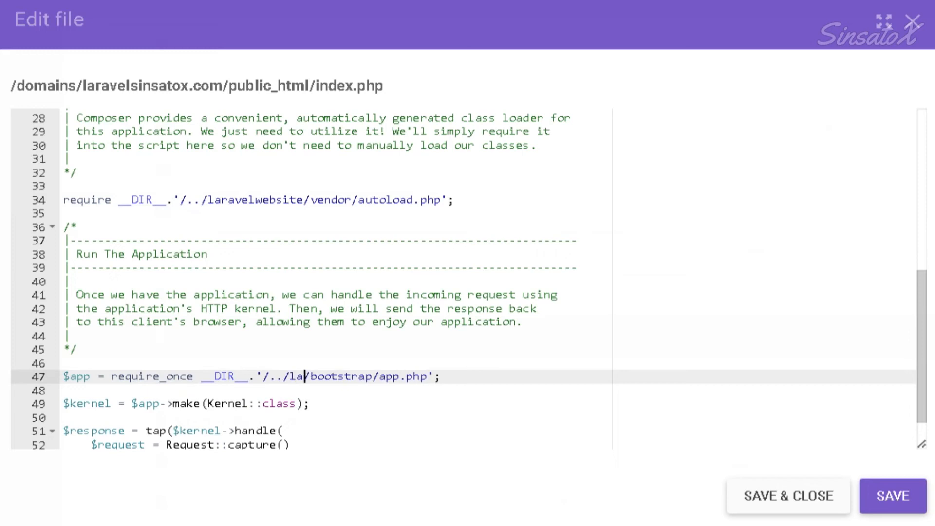
pyautogui.write('velw')
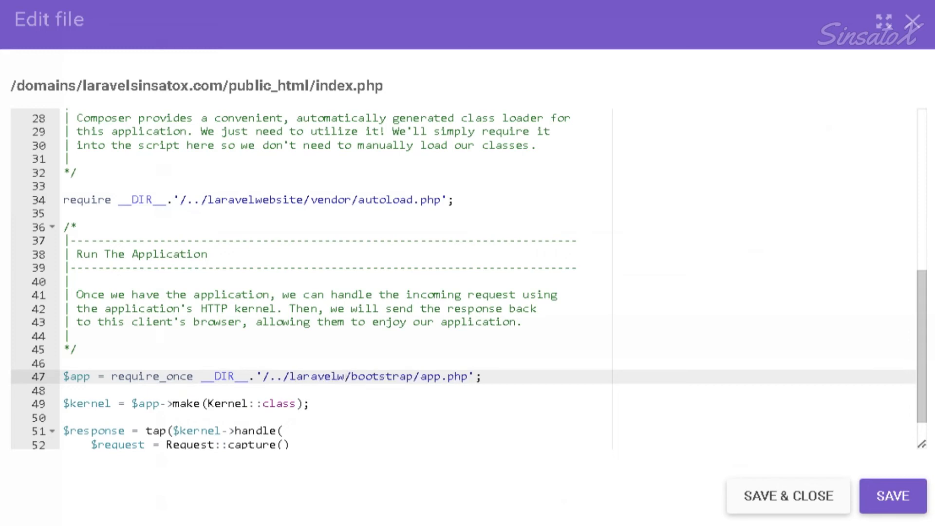
pyautogui.write('ebsite')
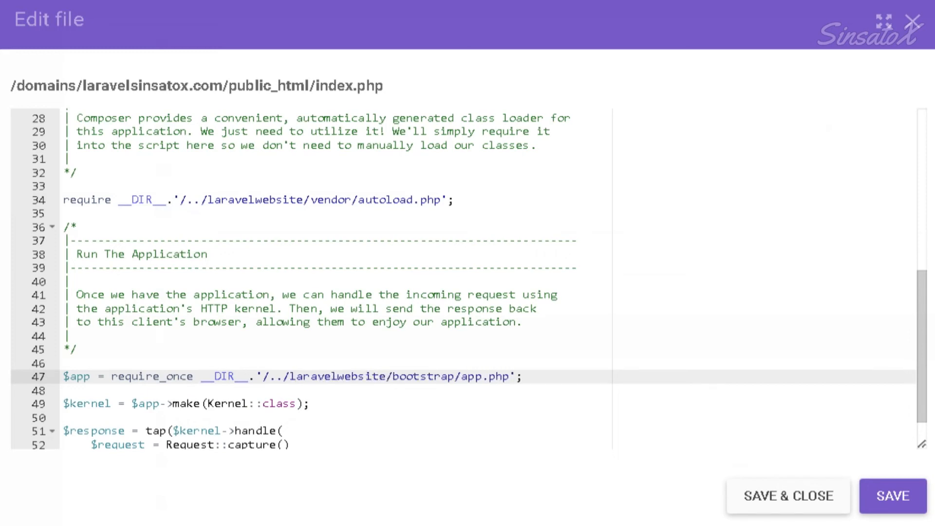
pyautogui.click(893, 496)
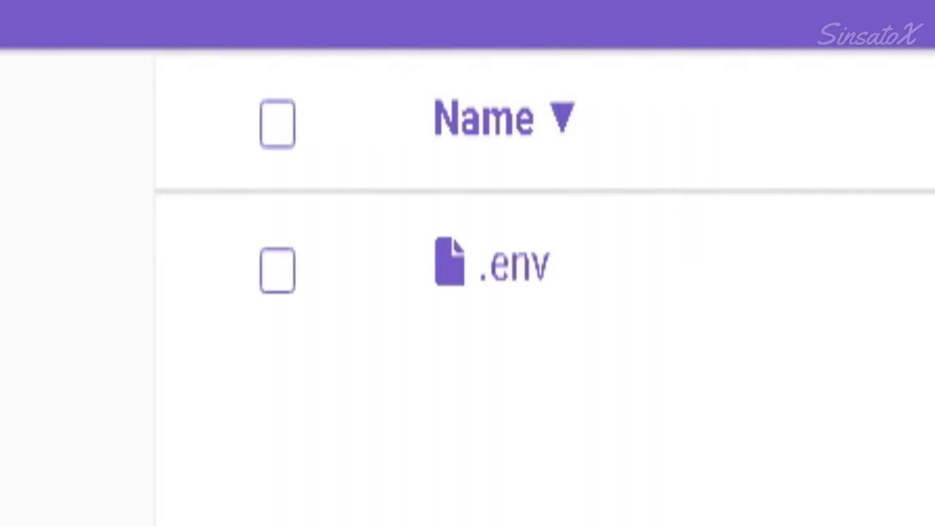
pyautogui.click(515, 267)
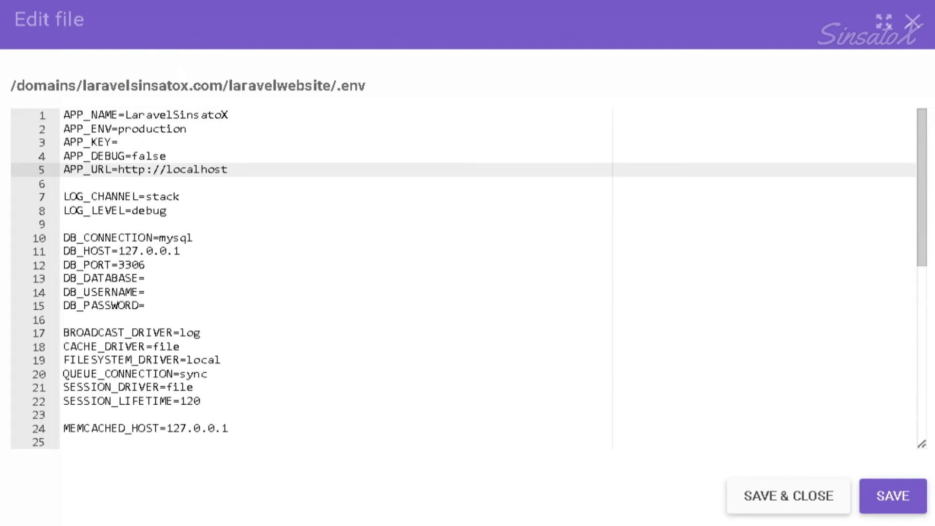
pyautogui.press('BackSpace')
pyautogui.press('BackSpace')
pyautogui.press('BackSpace')
pyautogui.press('BackSpace')
pyautogui.press('BackSpace')
pyautogui.press('BackSpace')
pyautogui.press('BackSpace')
pyautogui.press('BackSpace')
pyautogui.press('BackSpace')
pyautogui.press('BackSpace')
pyautogui.press('BackSpace')
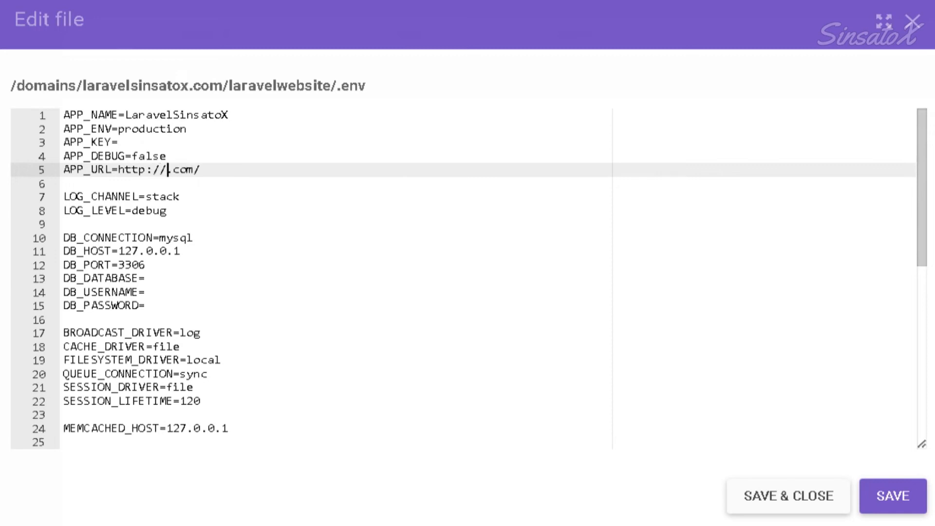
pyautogui.write('laravelsinsatox')
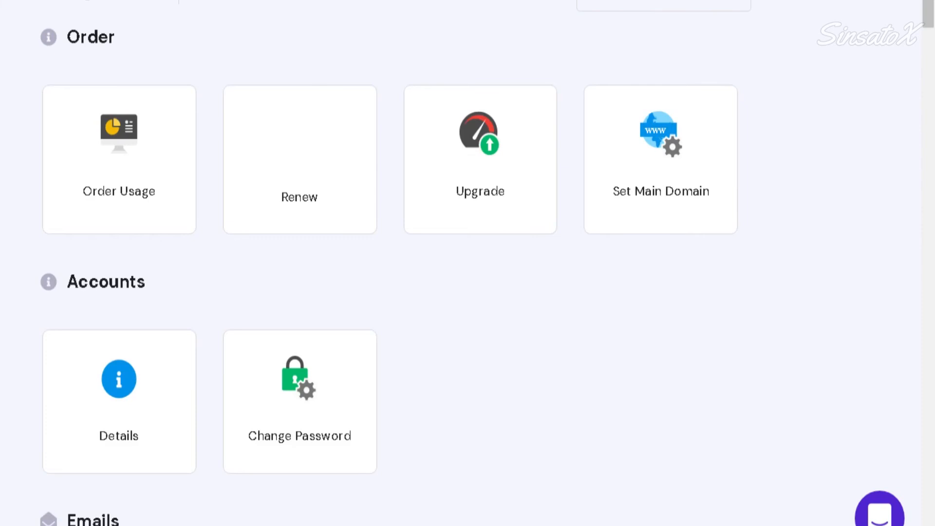
# Create a new MySQL database named sinsatox with the MySQL username user, and enter the database password.
pyautogui.scroll(-9, 467, 263)
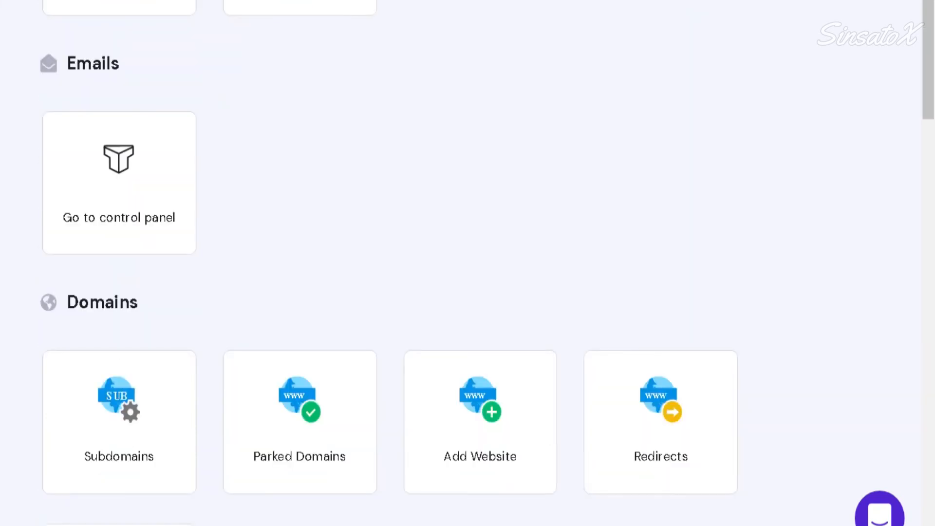
pyautogui.scroll(-20, 468, 263)
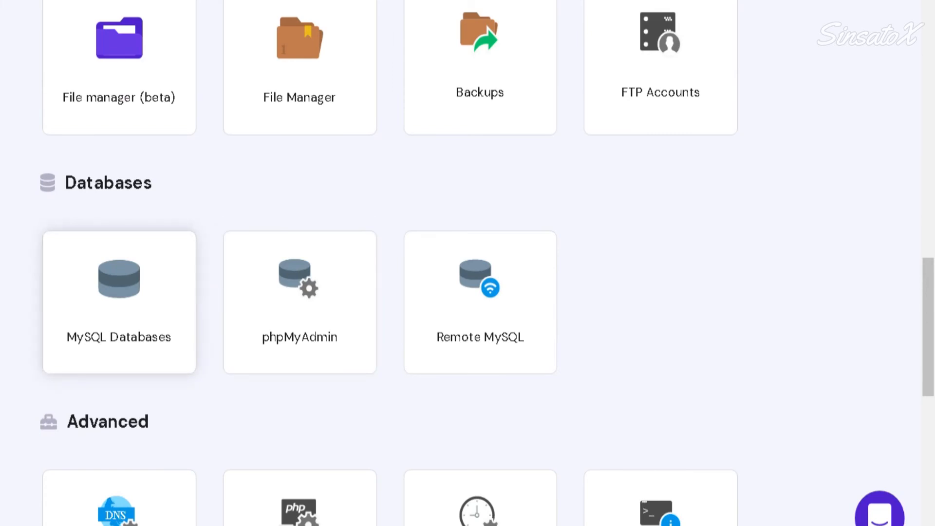
pyautogui.click(119, 302)
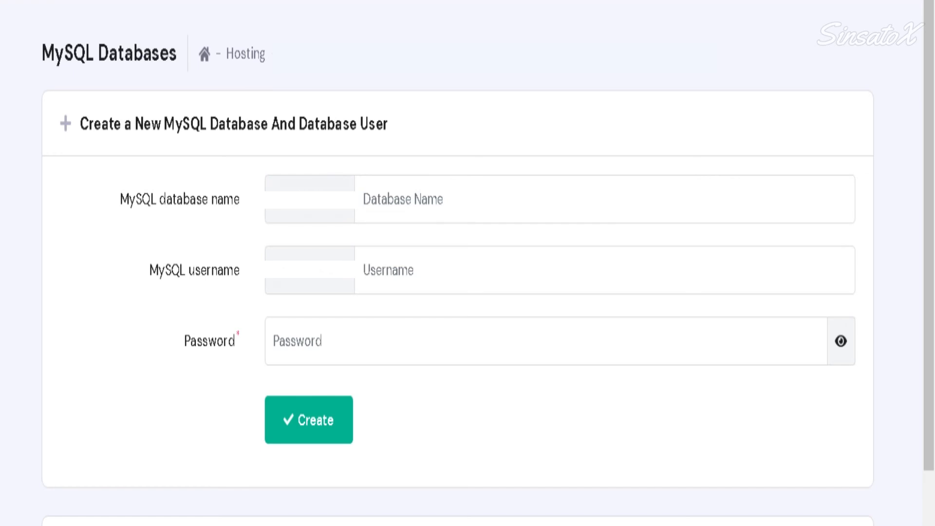
pyautogui.write('sinsatox')
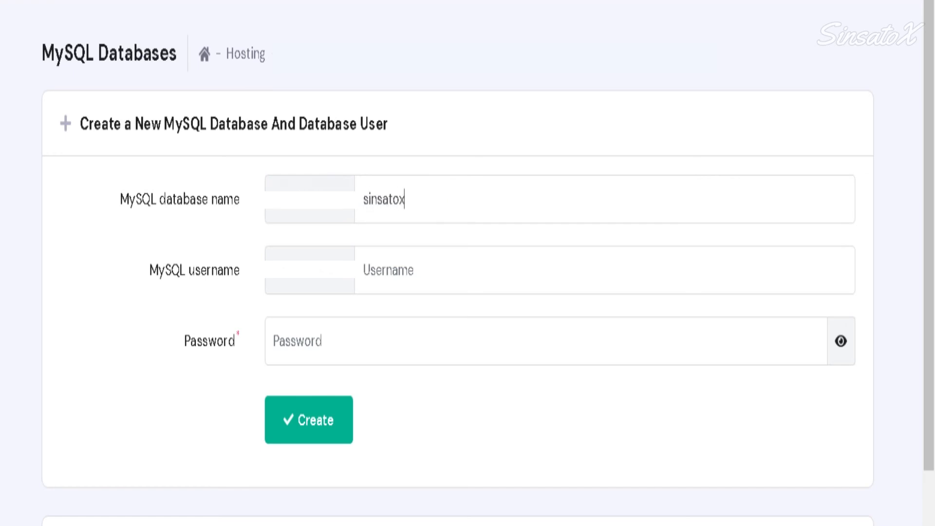
pyautogui.click(364, 270)
pyautogui.write('user')
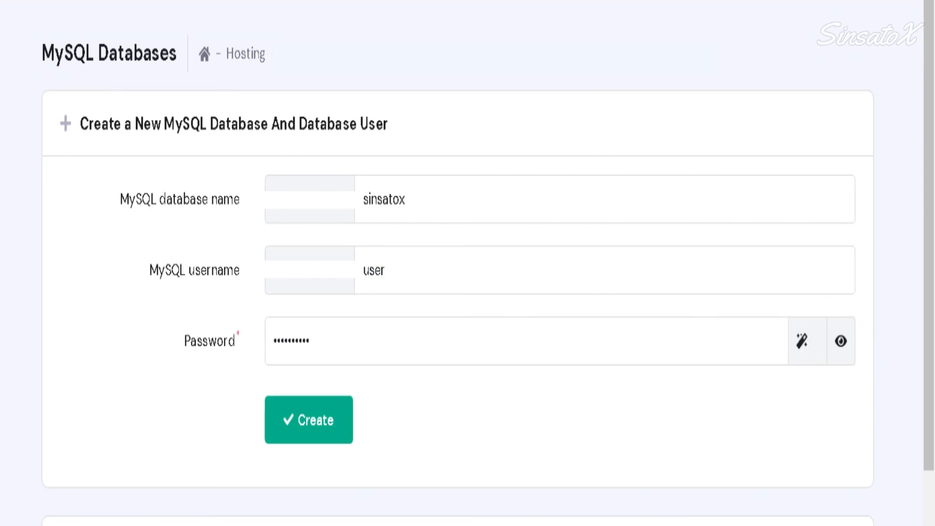
pyautogui.click(308, 420)
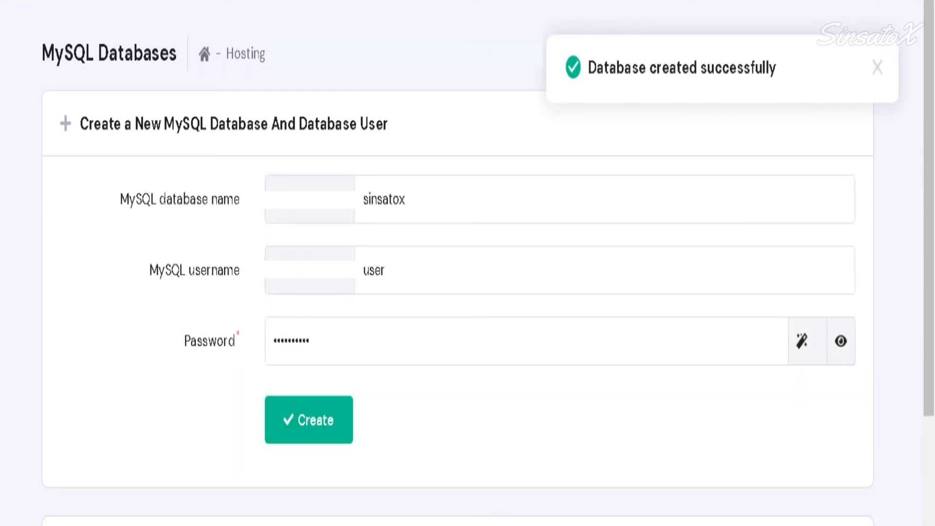
# Import sinsatoxtest.sql into the new sinsatox database through phpMyAdmin and display the database's table structure.
pyautogui.scroll(-7, 458, 263)
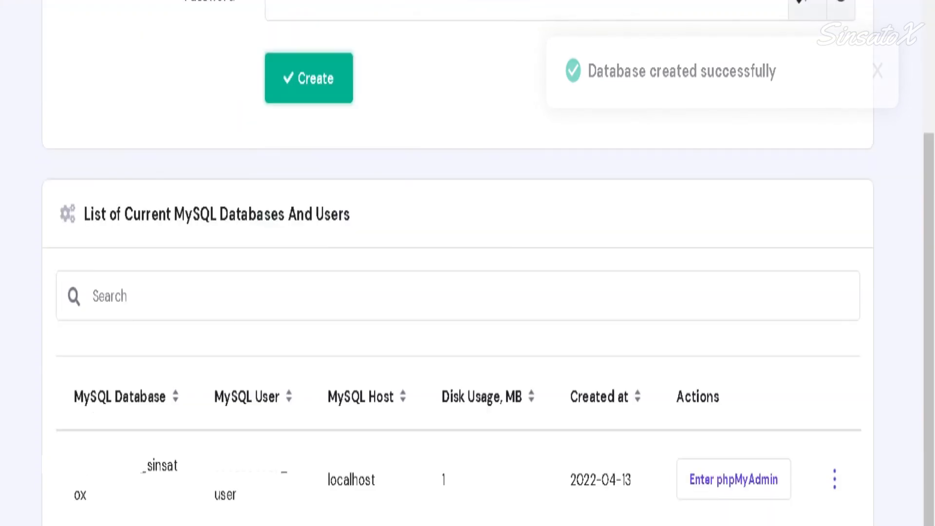
pyautogui.click(733, 480)
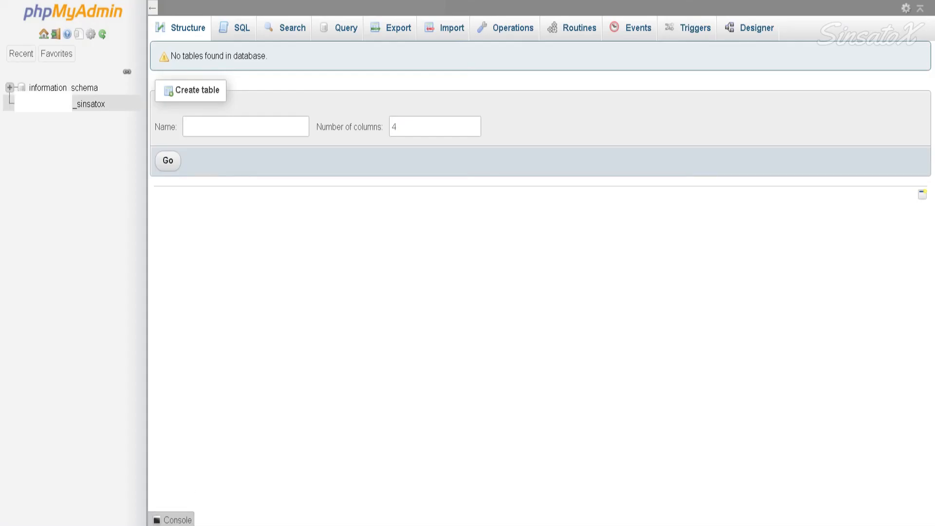
pyautogui.click(444, 28)
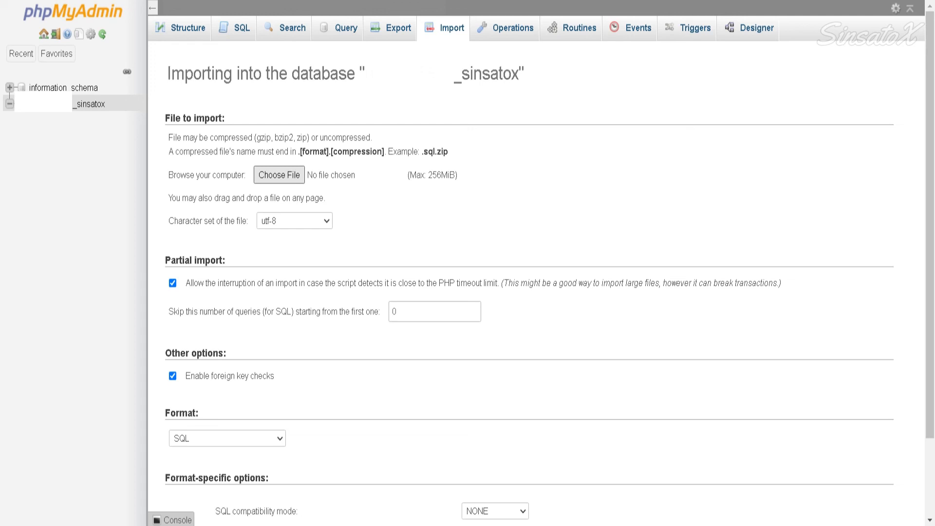
pyautogui.scroll(-2, 536, 283)
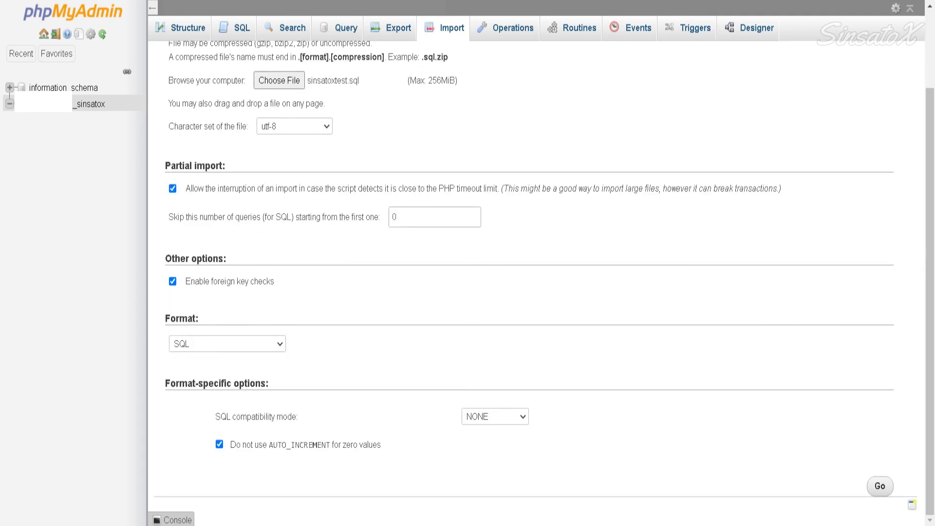
pyautogui.click(880, 486)
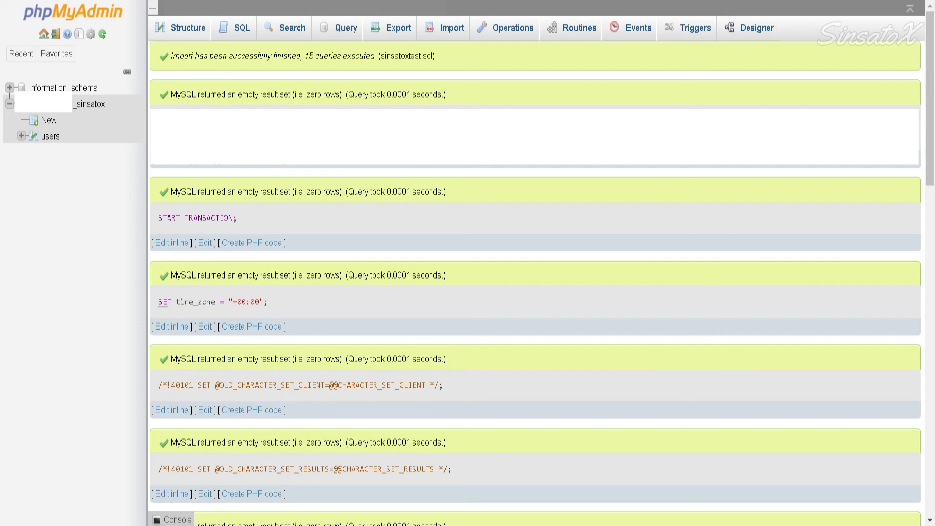
pyautogui.click(181, 27)
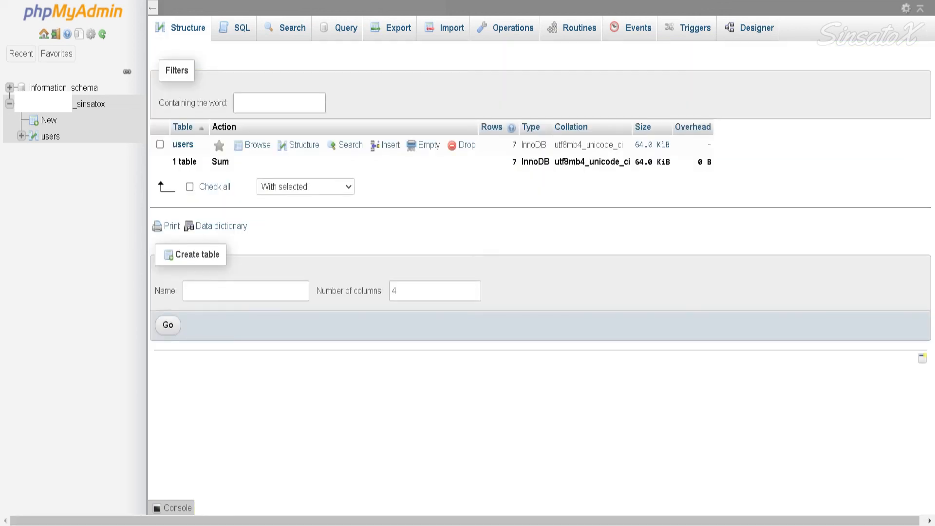